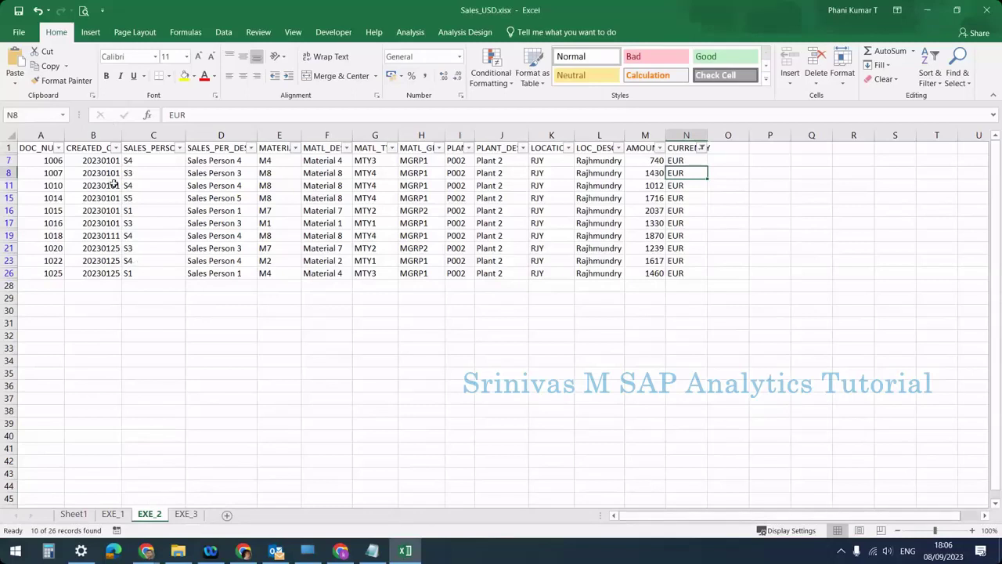
- Keep the EUR-only CURRENCY filter on the EXE_2 sheet
{"action": "left_click", "coordinate": [702, 149]}
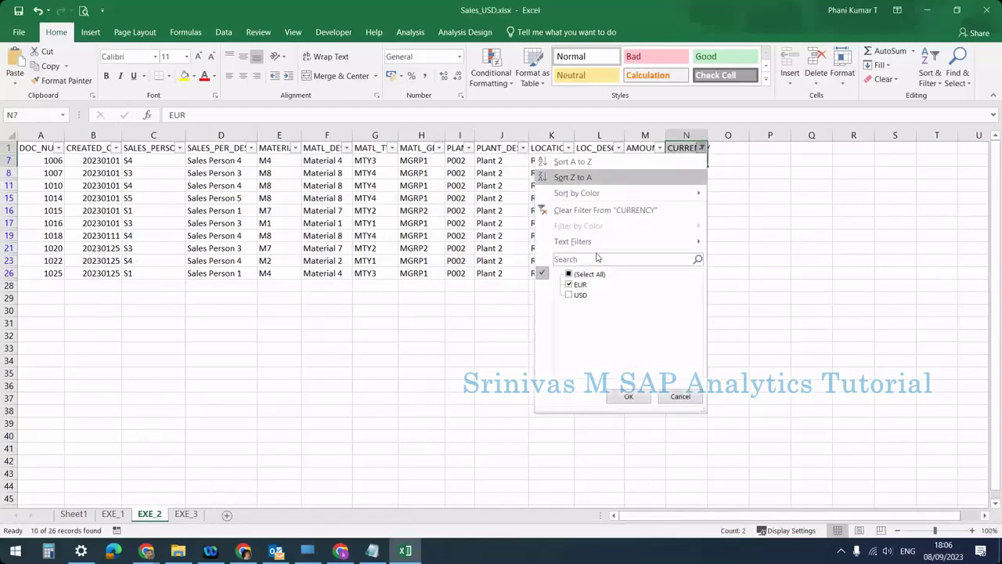
{"action": "left_click", "coordinate": [626, 397]}
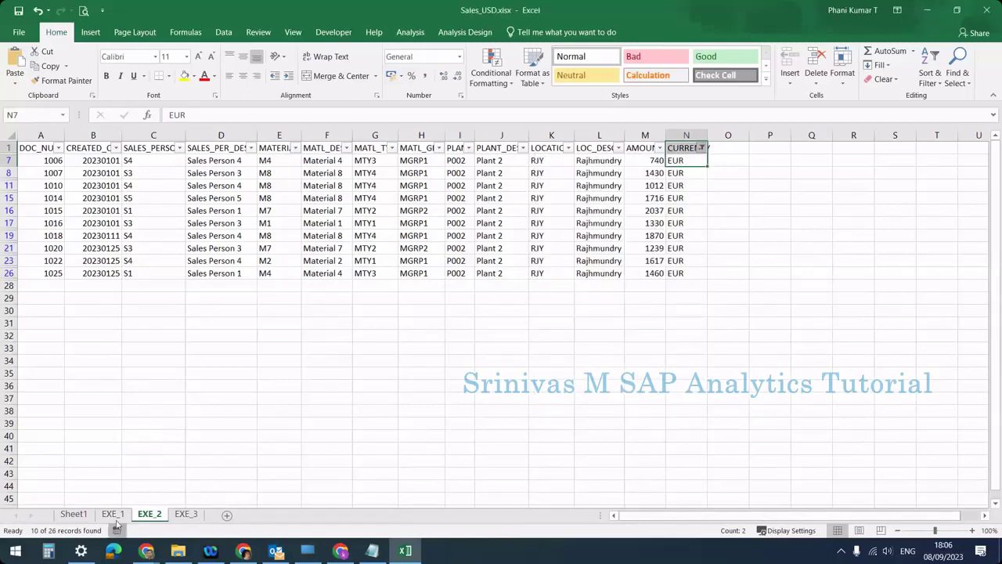
{"action": "left_click", "coordinate": [116, 530]}
{"action": "left_click", "coordinate": [359, 335]}
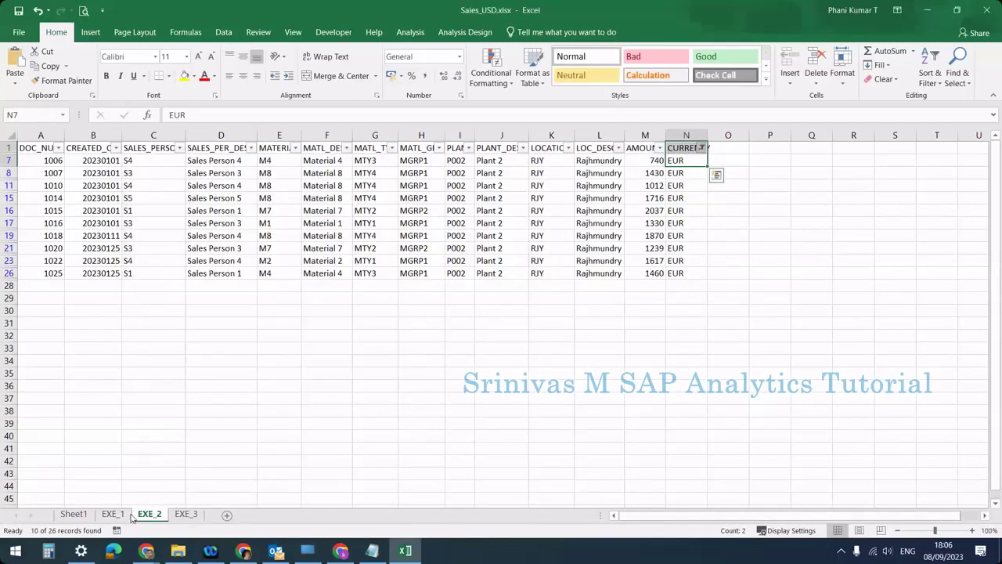
- Select the USD rows A2:N12 on EXE_1, then open the Sales_CURR model preferences
{"action": "left_click", "coordinate": [112, 513]}
{"action": "left_click", "coordinate": [681, 134]}
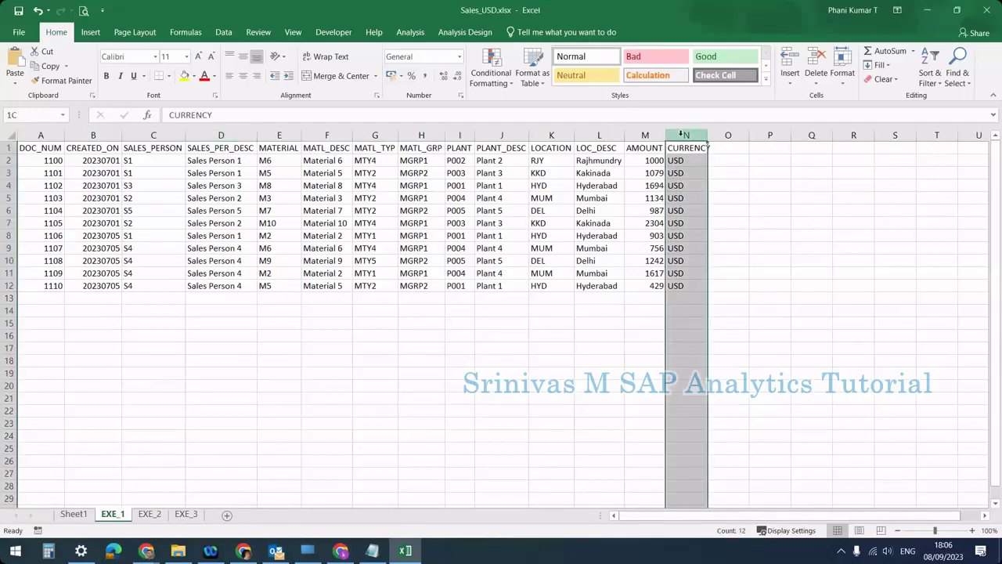
{"action": "left_click_drag", "start_coordinate": [678, 288], "coordinate": [49, 146]}
{"action": "left_click", "coordinate": [243, 550]}
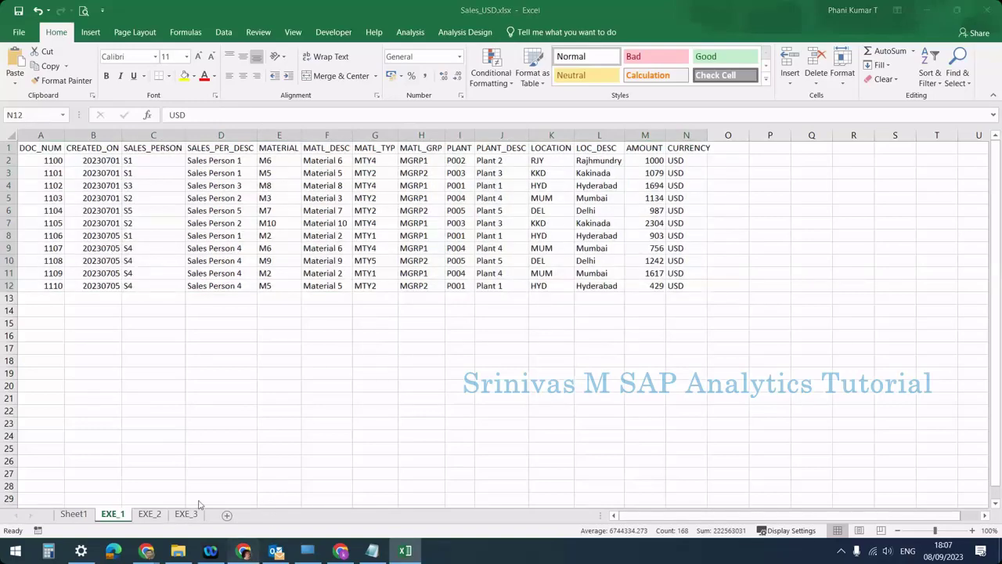
{"action": "left_click", "coordinate": [216, 157]}
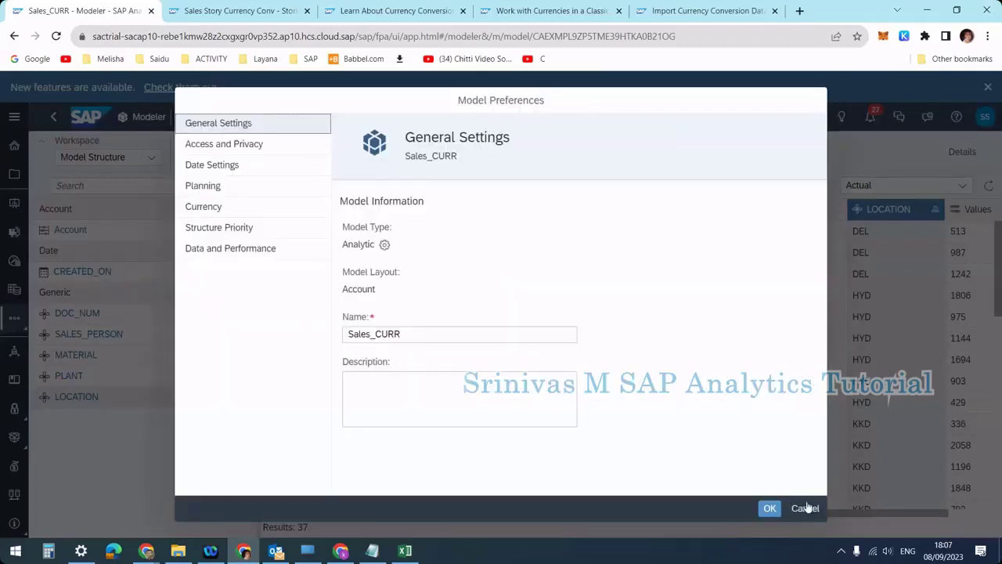
{"action": "left_click", "coordinate": [806, 508]}
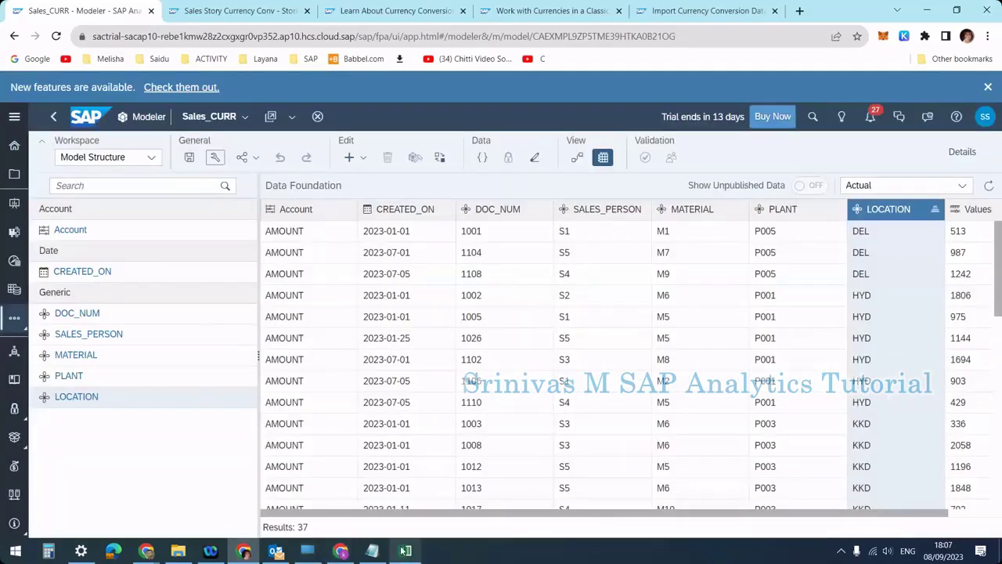
- Set EXE_2's CURRENCY filter to show both USD and EUR rows
{"action": "left_click", "coordinate": [405, 550]}
{"action": "left_click", "coordinate": [149, 513]}
{"action": "left_click", "coordinate": [612, 189]}
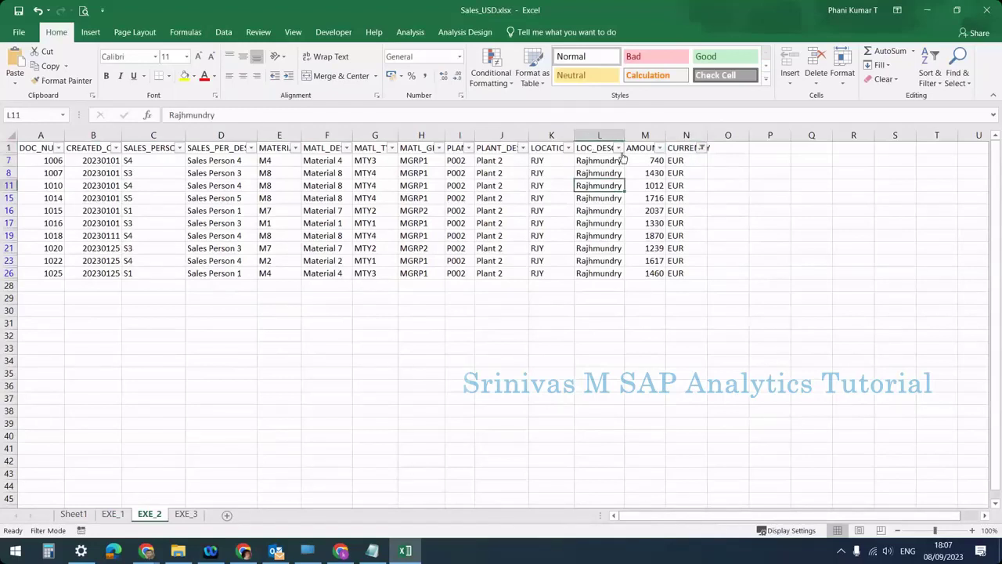
{"action": "left_click", "coordinate": [701, 147]}
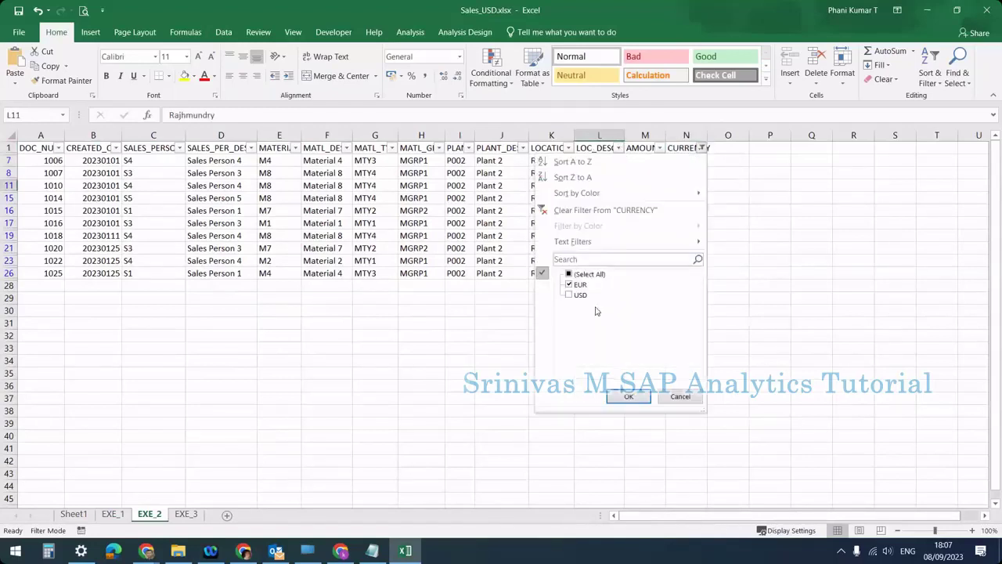
{"action": "left_click", "coordinate": [628, 396]}
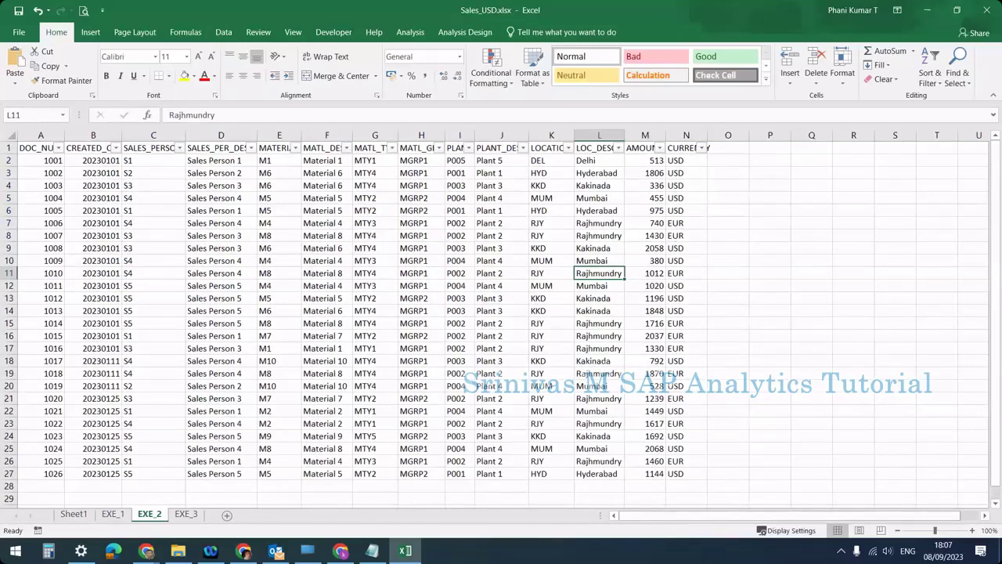
{"action": "left_click_drag", "start_coordinate": [28, 147], "coordinate": [684, 476]}
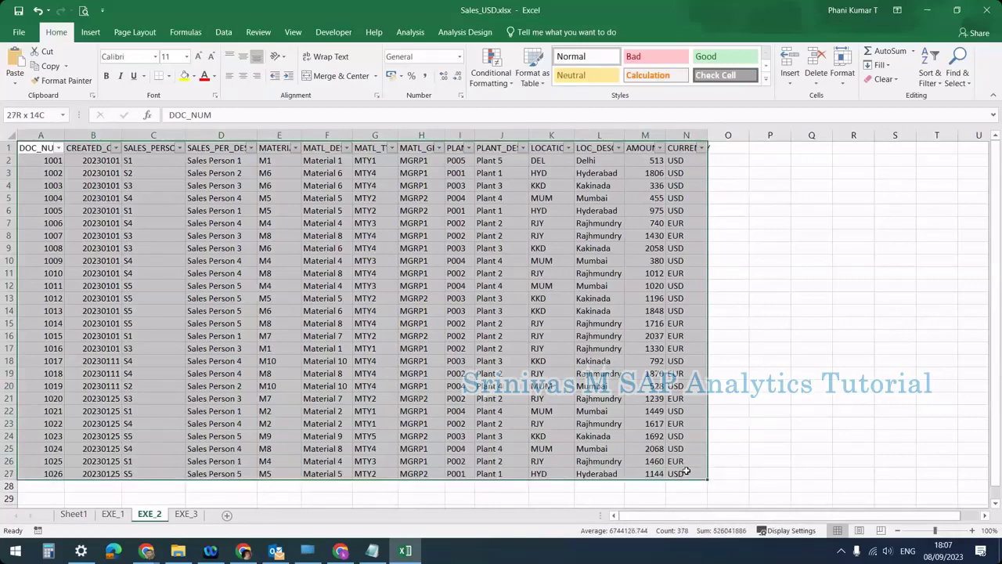
{"action": "left_click", "coordinate": [646, 185]}
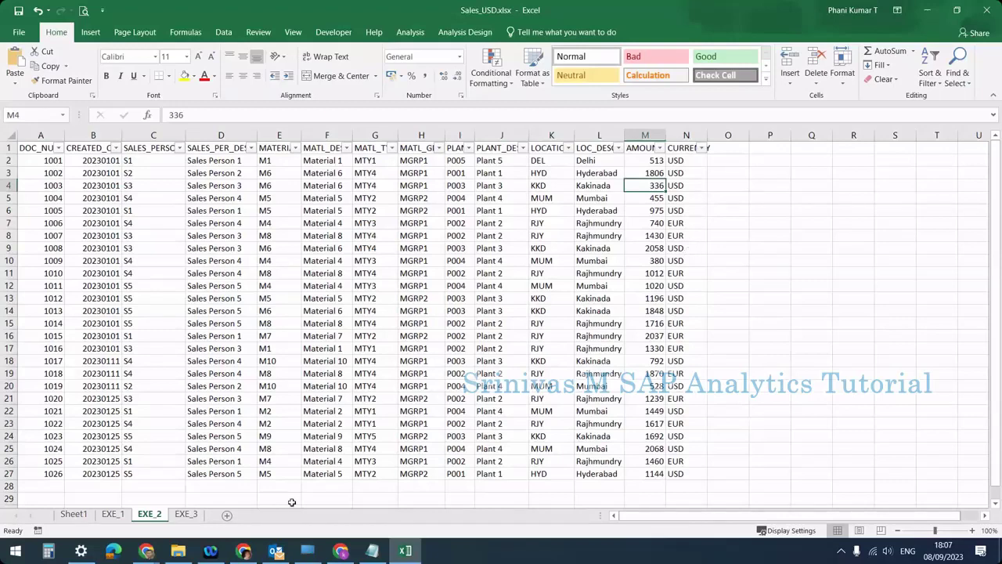
- Glance at the SAP model, then compare the EXE_1 and EXE_2 sheets
{"action": "left_click", "coordinate": [244, 551]}
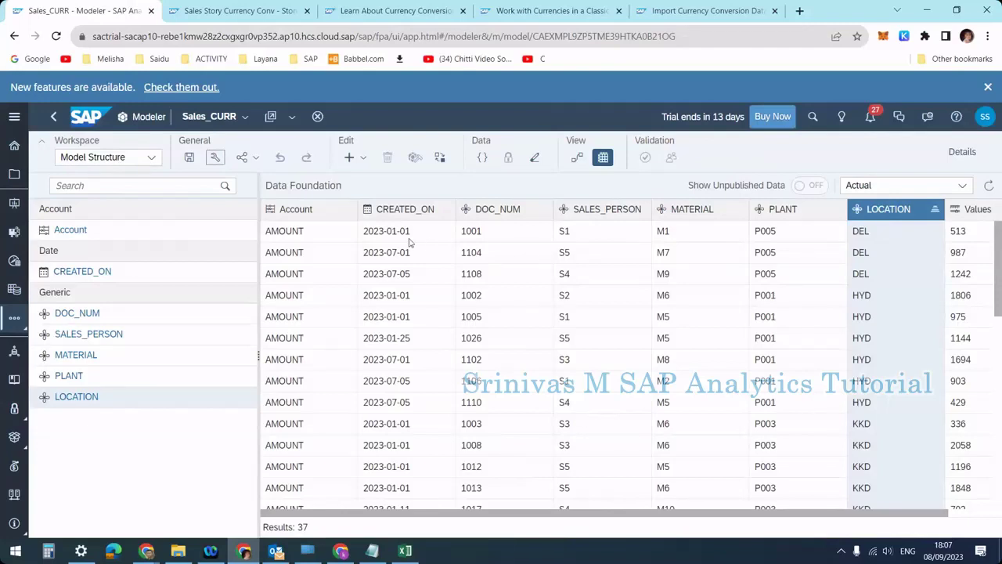
{"action": "left_click", "coordinate": [399, 548]}
{"action": "left_click", "coordinate": [112, 514]}
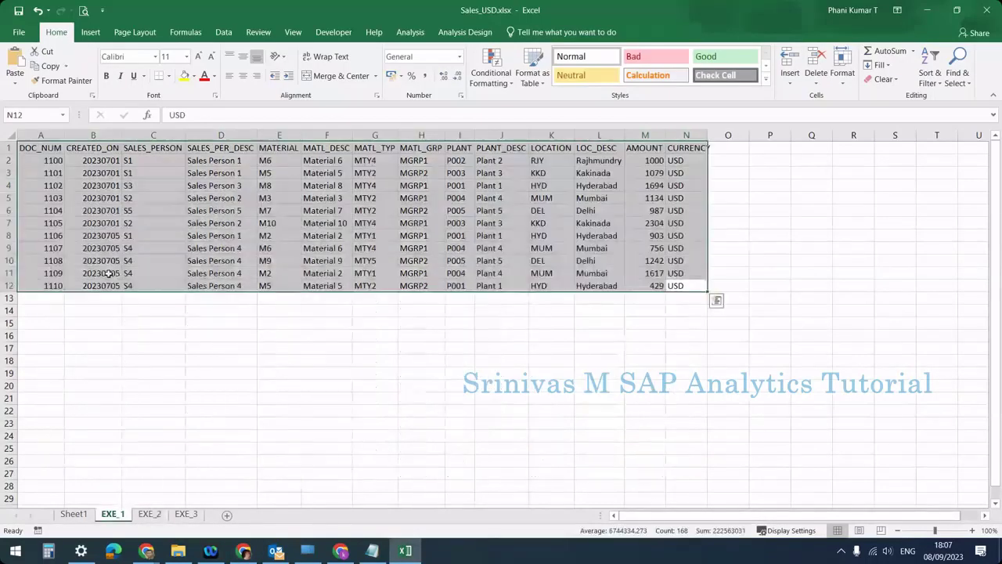
{"action": "left_click", "coordinate": [149, 514]}
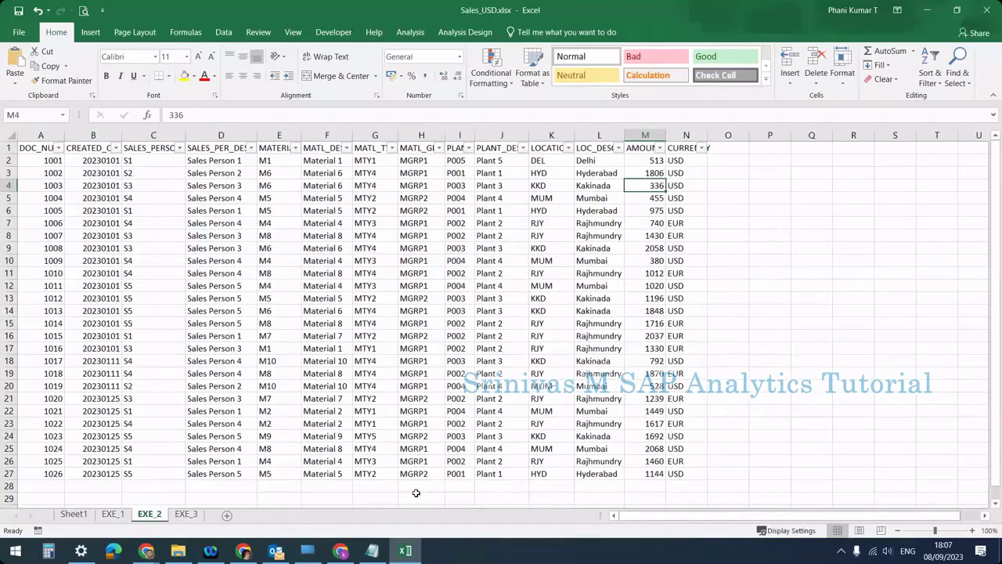
- Filter the Sales_CURR data foundation's LOCATION column to RJY, leaving 11 of 37 records
{"action": "left_click", "coordinate": [246, 551]}
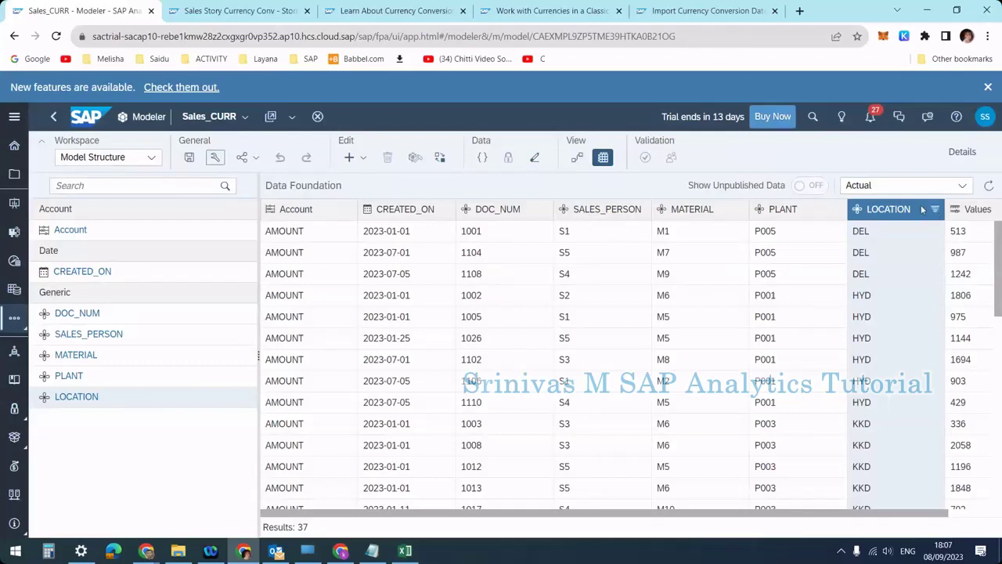
{"action": "left_click", "coordinate": [890, 210]}
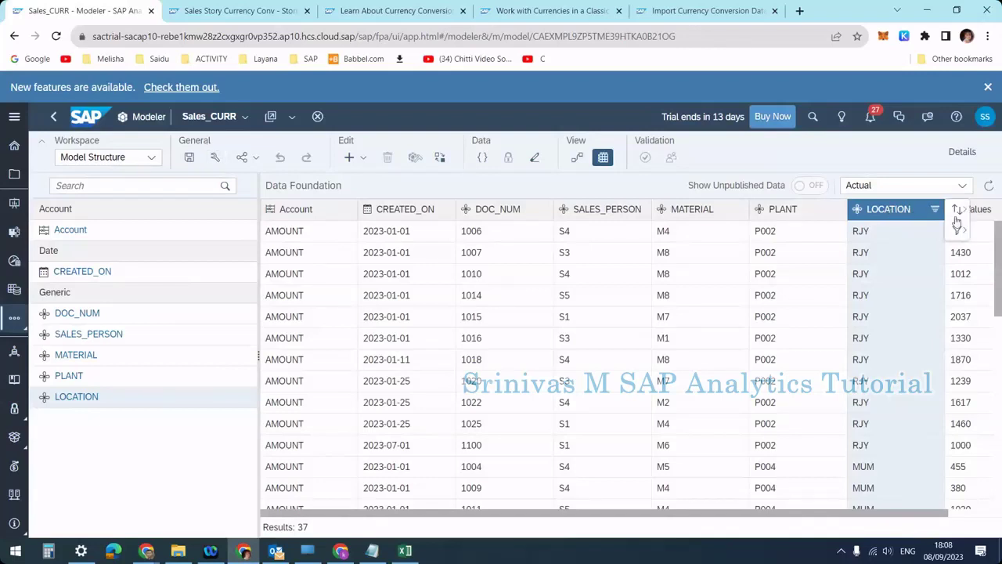
{"action": "left_click", "coordinate": [956, 233]}
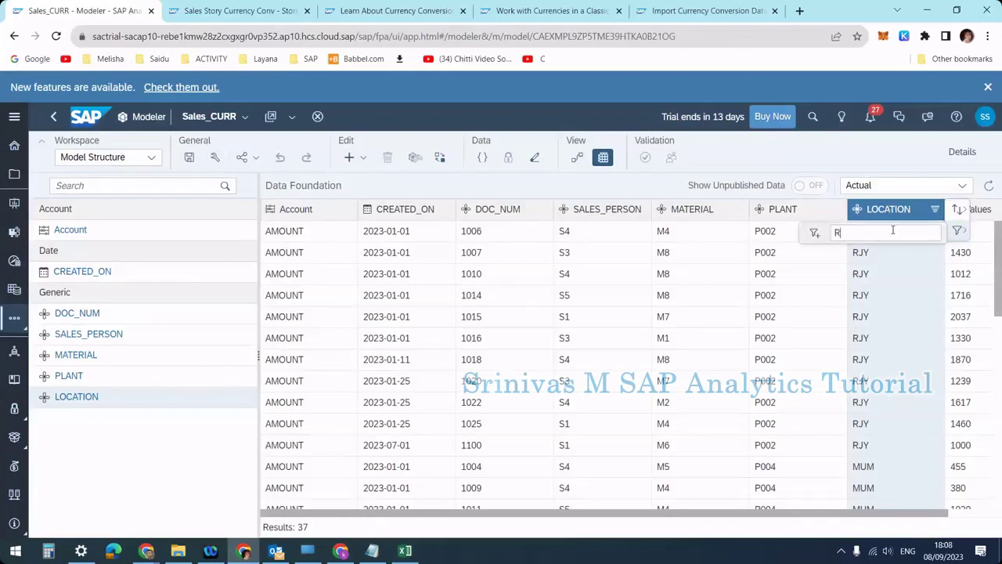
{"action": "key", "text": "Return"}
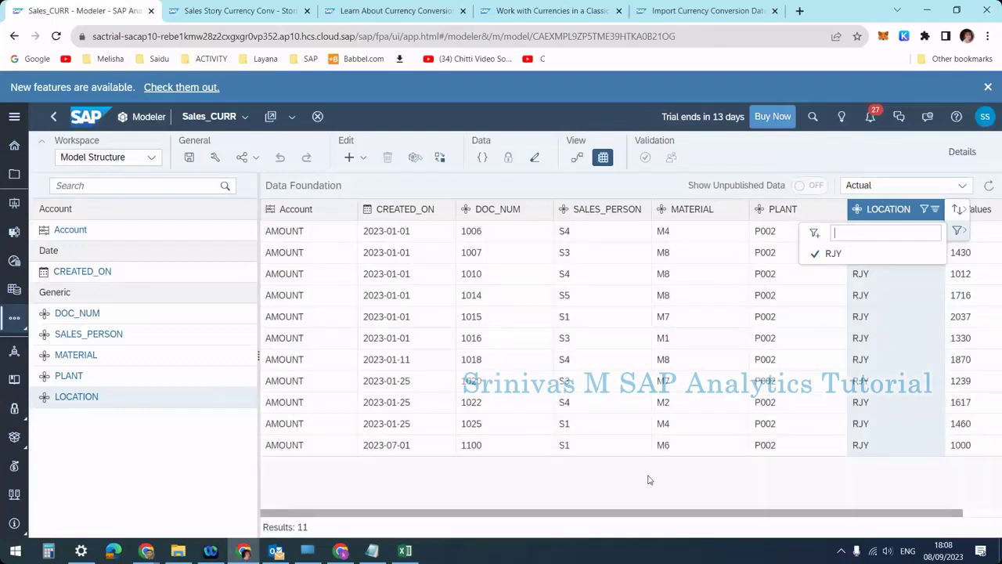
{"action": "left_click", "coordinate": [647, 479]}
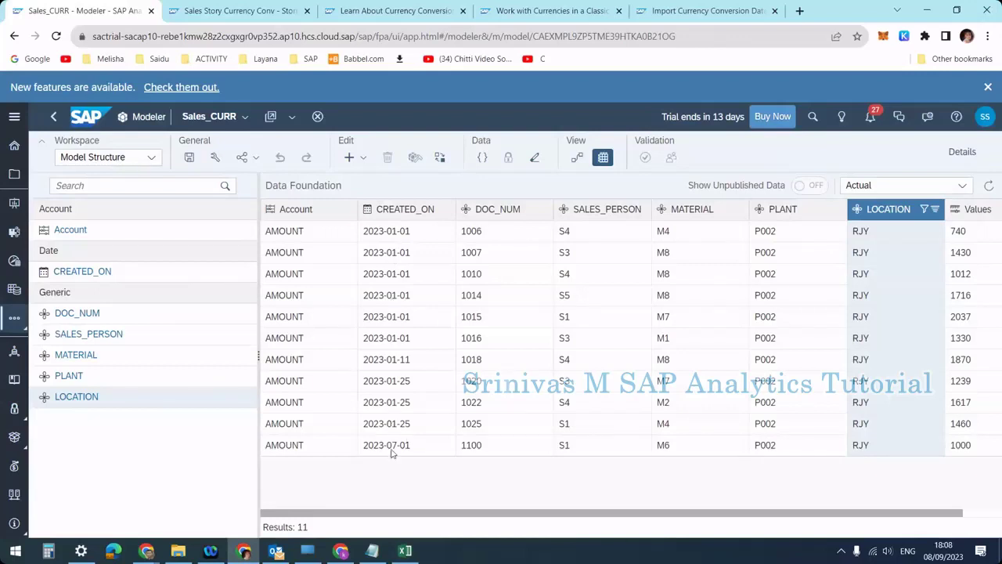
{"action": "left_click", "coordinate": [294, 447]}
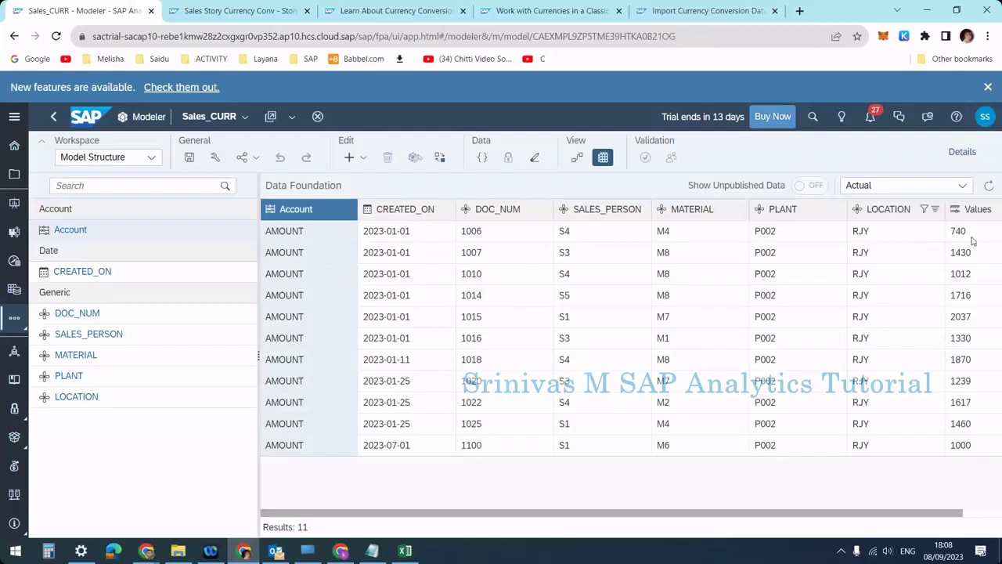
- Filter EXE_2's LOCATION to RJY only and check the 740 and 1430 amounts in M7 and M8
{"action": "left_click", "coordinate": [405, 550]}
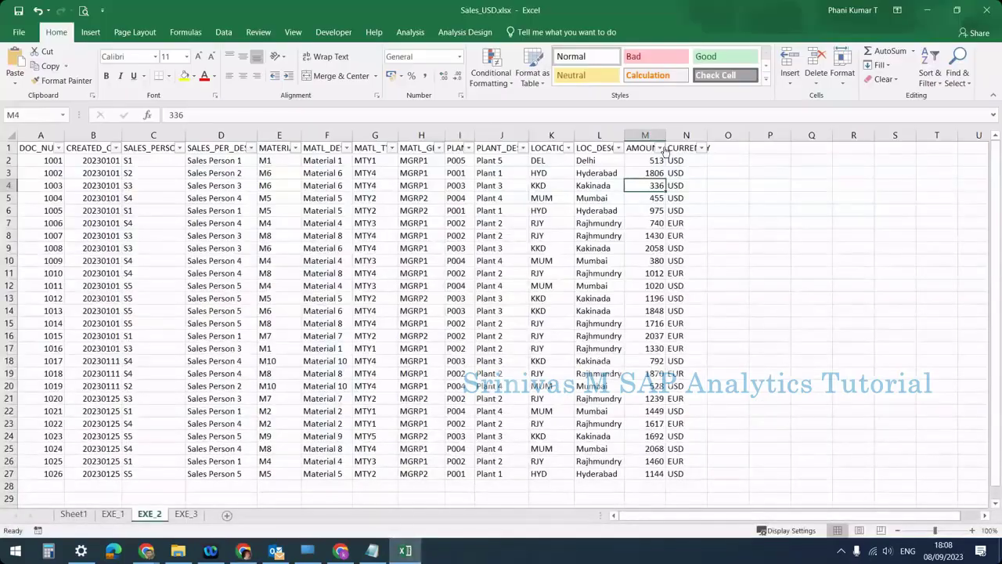
{"action": "left_click", "coordinate": [701, 148]}
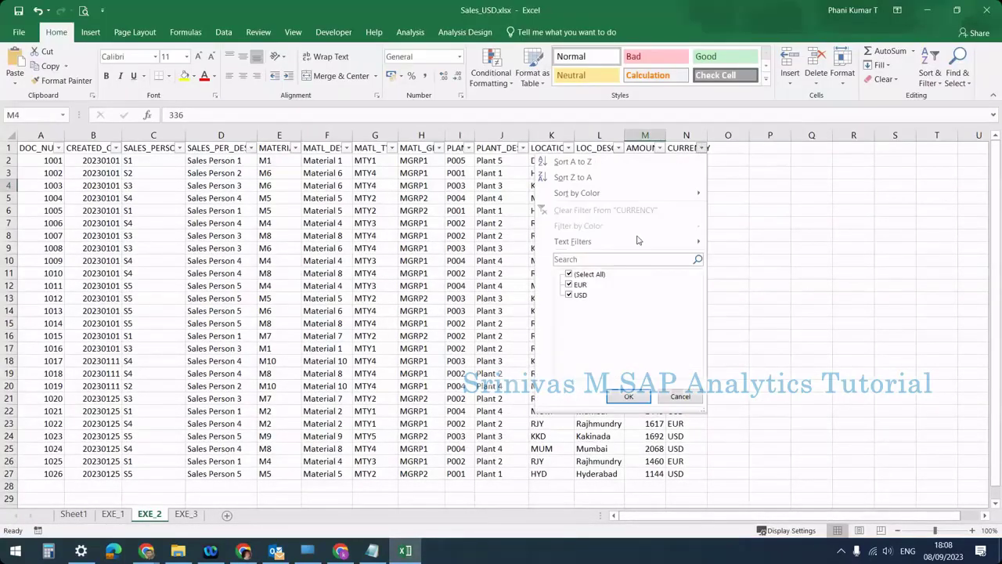
{"action": "left_click", "coordinate": [673, 397]}
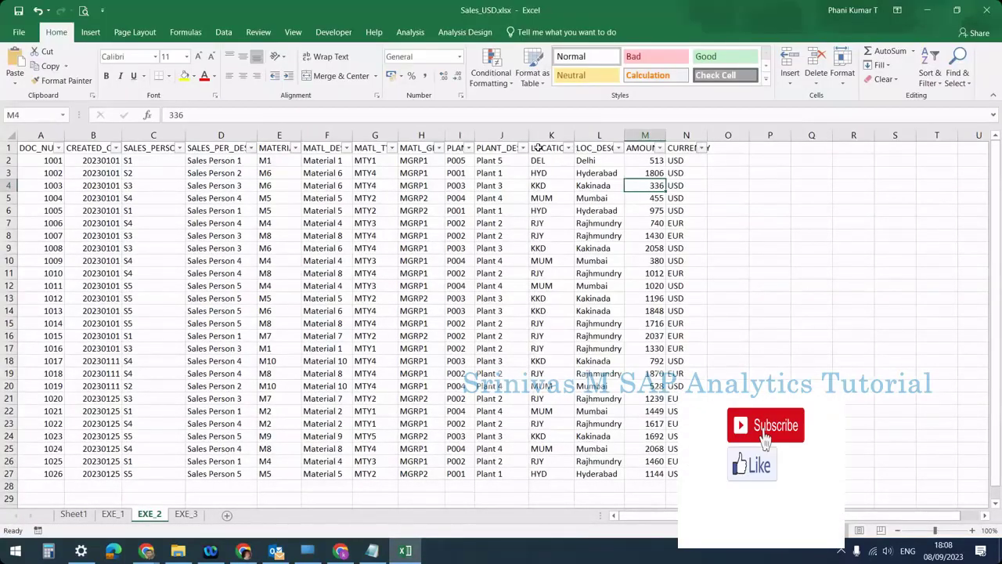
{"action": "left_click", "coordinate": [568, 148]}
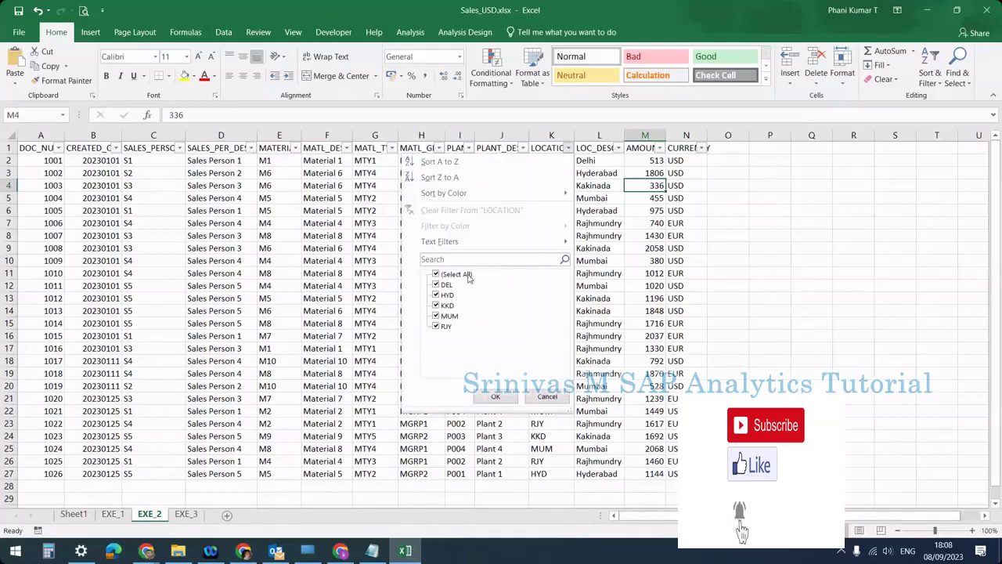
{"action": "left_click", "coordinate": [438, 273]}
{"action": "left_click", "coordinate": [443, 325]}
{"action": "left_click", "coordinate": [496, 396]}
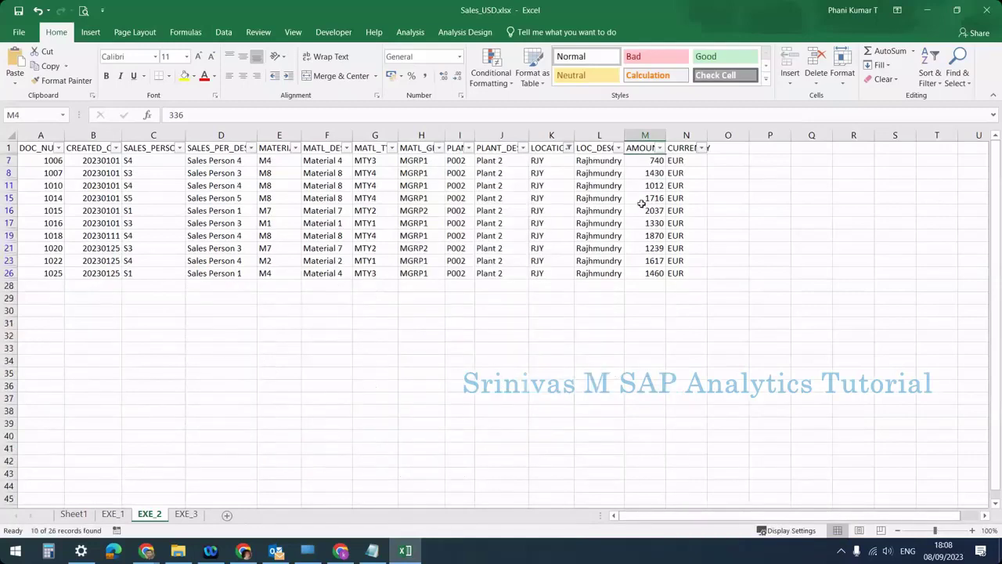
{"action": "left_click", "coordinate": [650, 161]}
{"action": "left_click", "coordinate": [649, 173]}
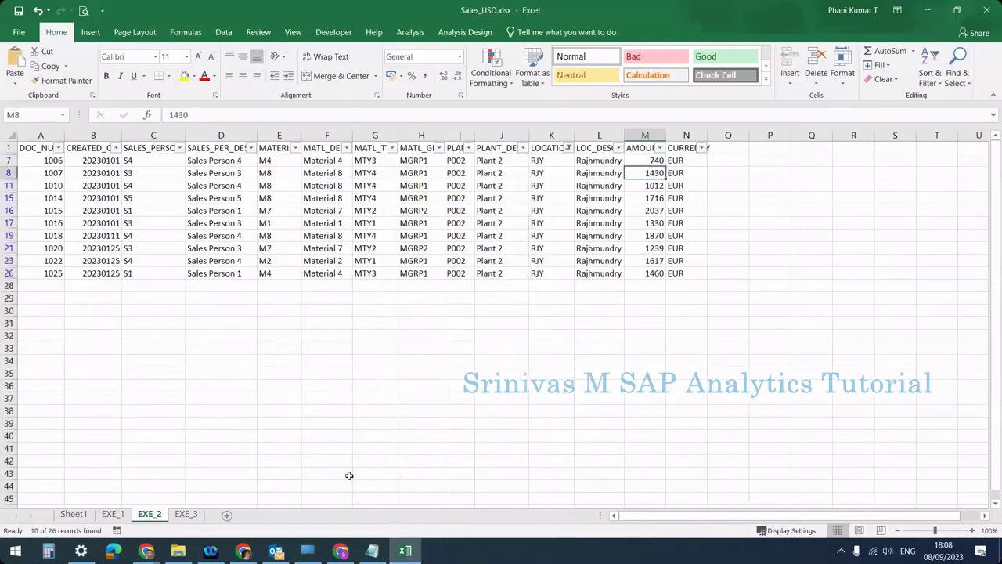
- Minimize Excel to bring back the RJY-filtered Sales_CURR data foundation
{"action": "left_click", "coordinate": [929, 9]}
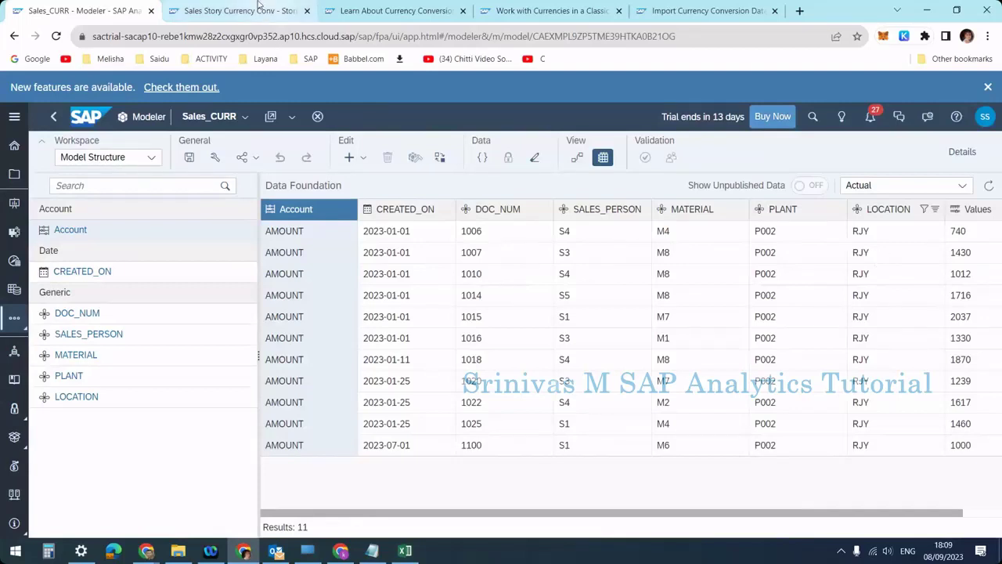
- Remove Calendar Month from the Sales_CURR story table's columns to show per-location totals
{"action": "left_click", "coordinate": [235, 10]}
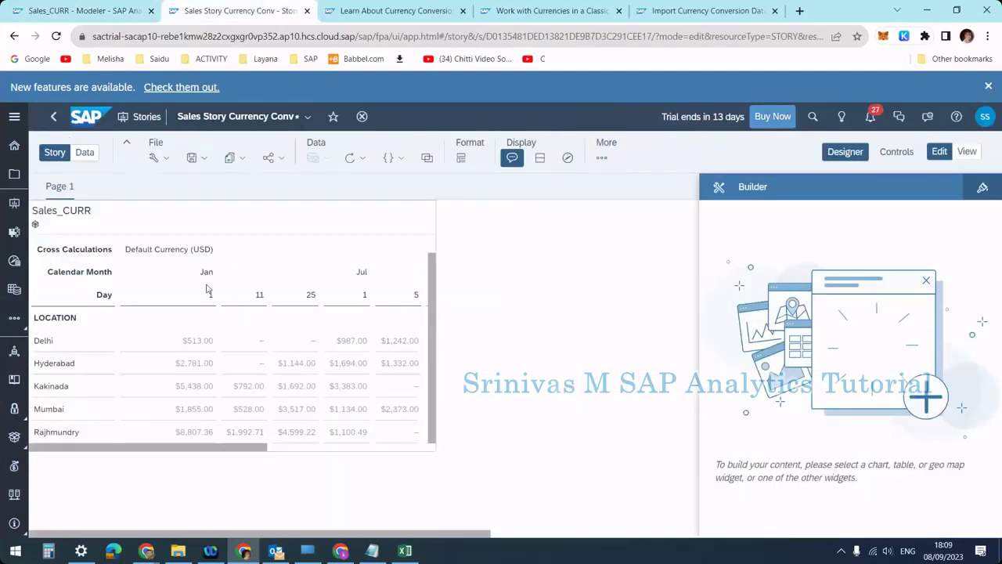
{"action": "left_click", "coordinate": [338, 232]}
{"action": "scroll", "coordinate": [780, 416], "scroll_direction": "down", "scroll_amount": 3}
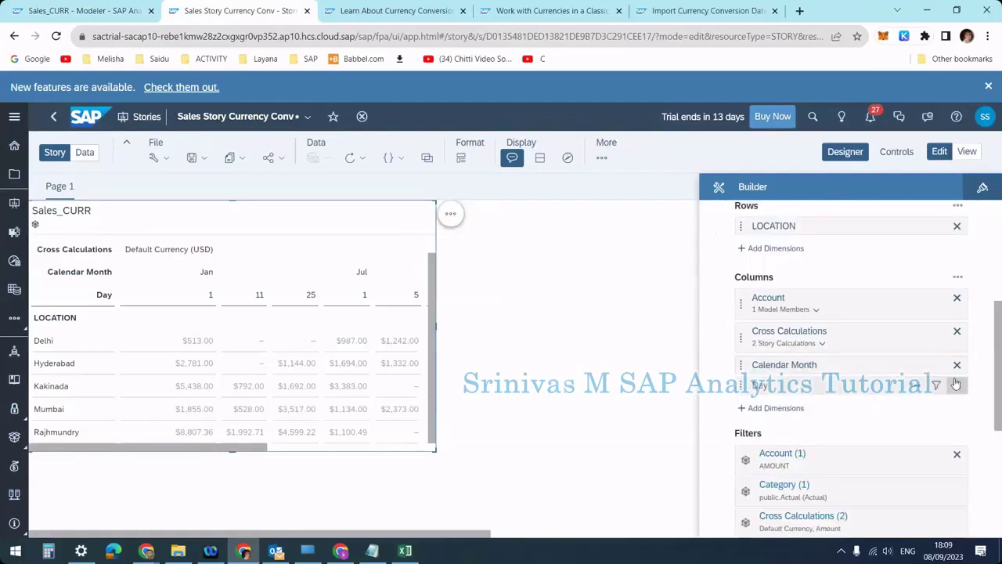
{"action": "left_click", "coordinate": [956, 365]}
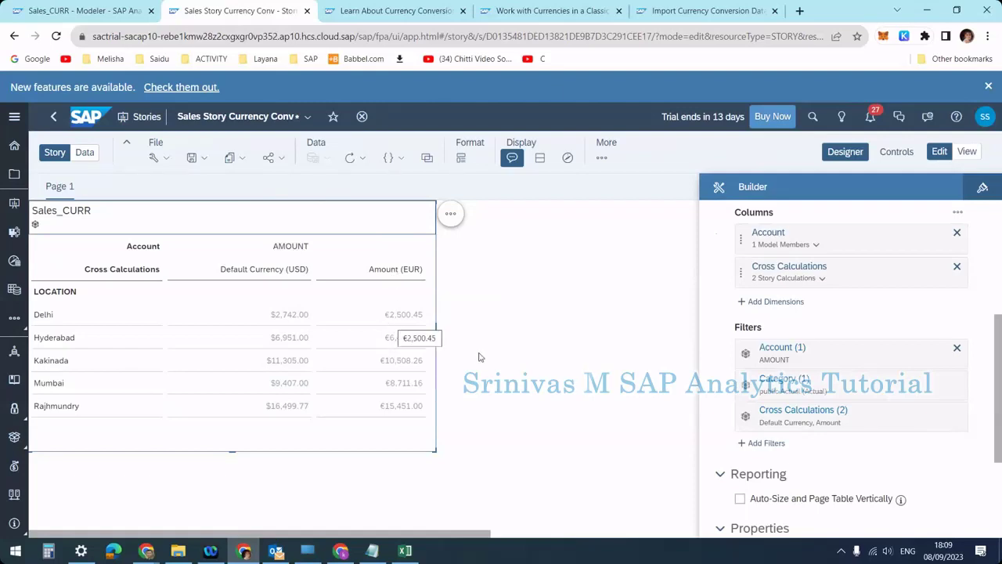
- Add CREATED_ON's Calendar Month and Day back as table columns, then bring up Excel
{"action": "left_click", "coordinate": [764, 304]}
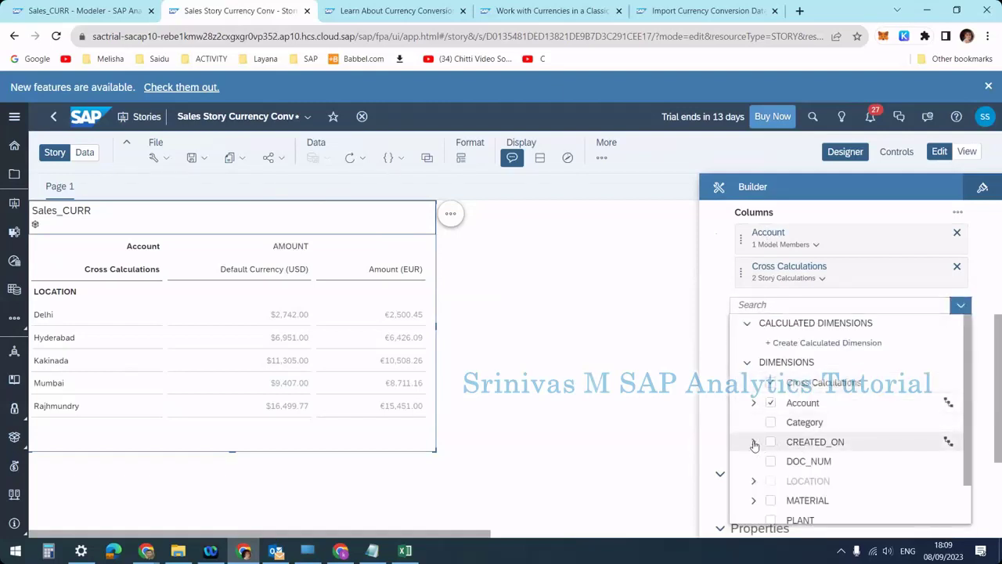
{"action": "left_click", "coordinate": [754, 442]}
{"action": "scroll", "coordinate": [827, 439], "scroll_direction": "down", "scroll_amount": 3}
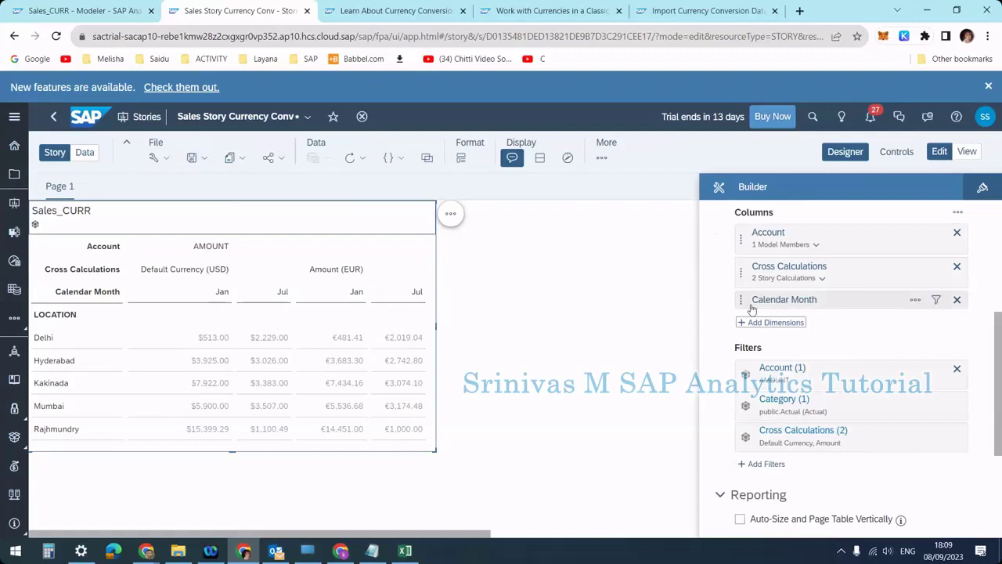
{"action": "left_click", "coordinate": [770, 323]}
{"action": "scroll", "coordinate": [783, 400], "scroll_direction": "down", "scroll_amount": 3}
{"action": "left_click", "coordinate": [783, 409]}
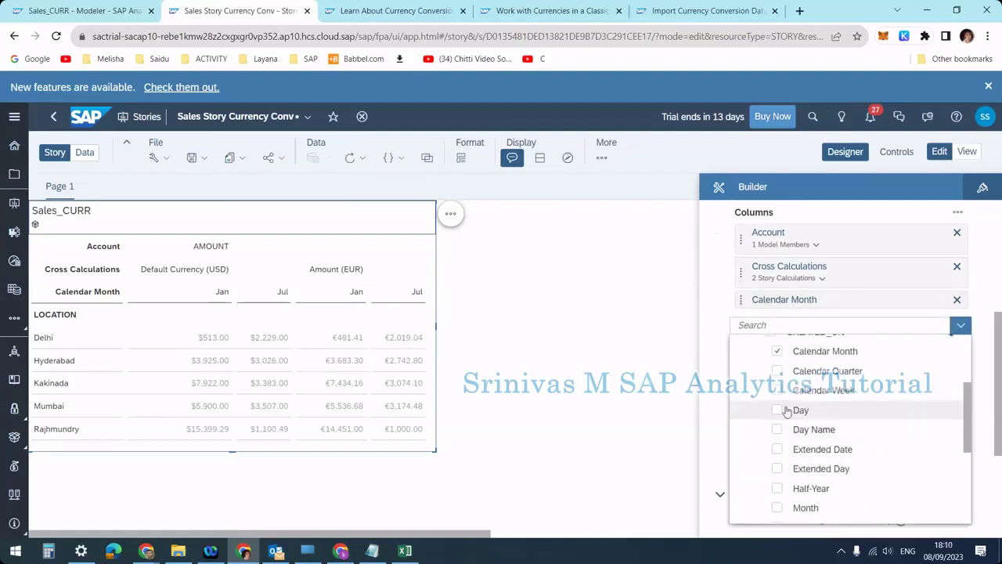
{"action": "left_click", "coordinate": [624, 378]}
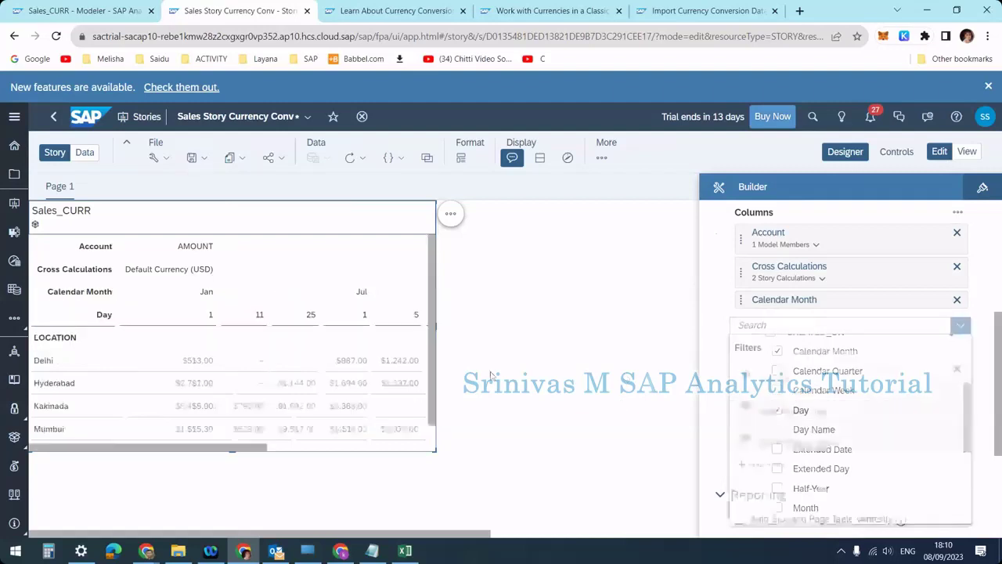
{"action": "scroll", "coordinate": [215, 314], "scroll_direction": "down", "scroll_amount": 1}
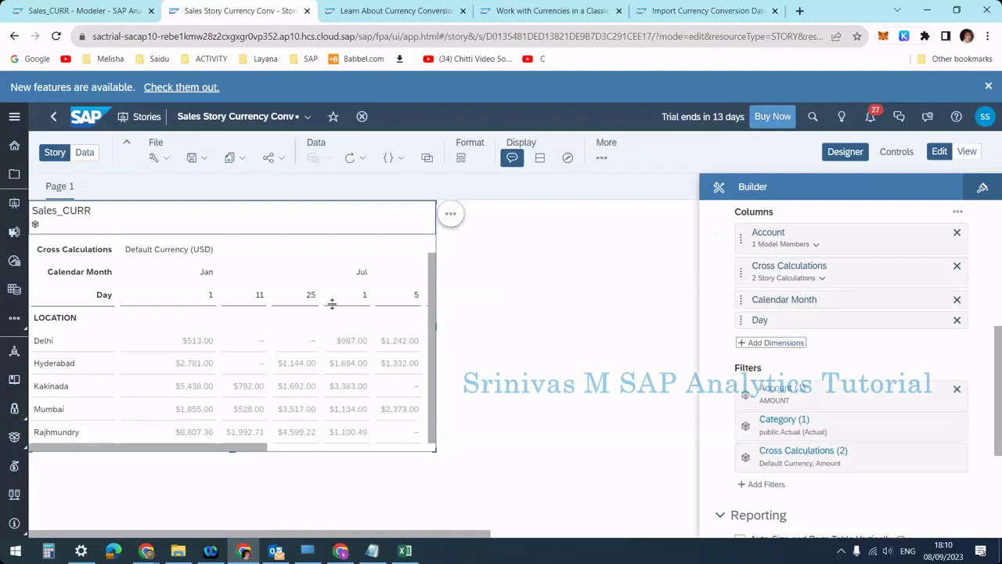
{"action": "left_click", "coordinate": [405, 551]}
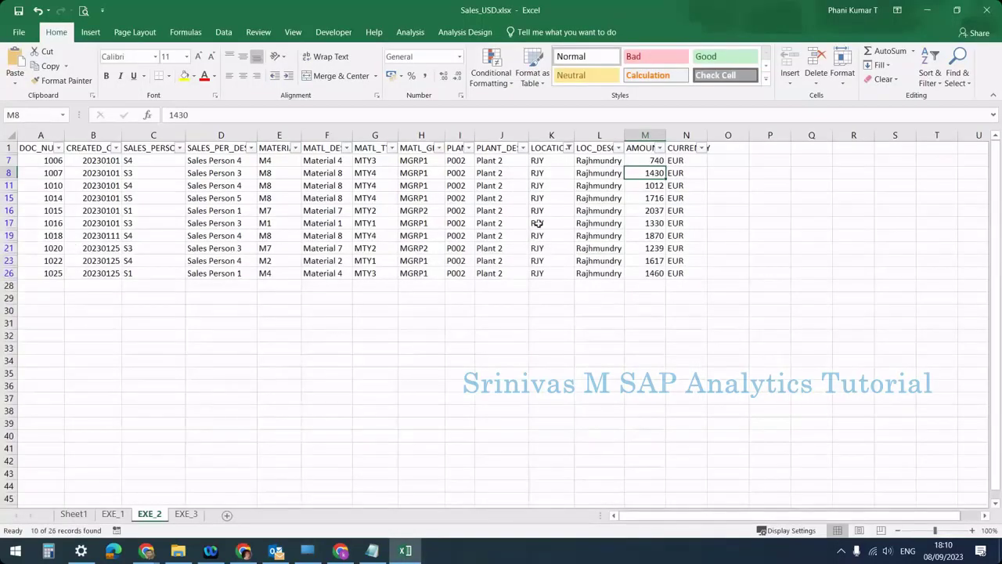
- Check document 1018's 1870 amount in M19, then minimize Excel to return to the story
{"action": "left_click", "coordinate": [8, 235]}
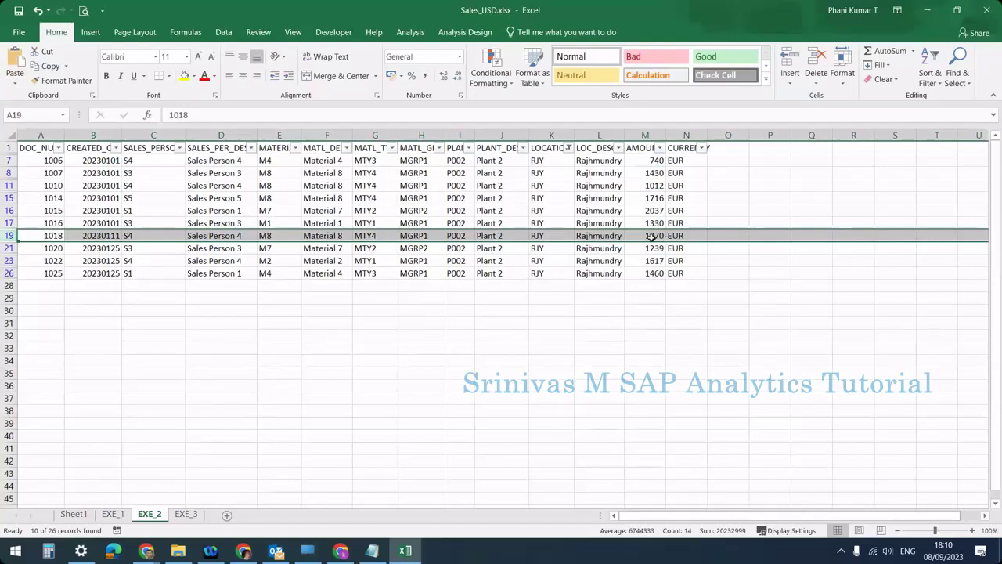
{"action": "left_click", "coordinate": [652, 235]}
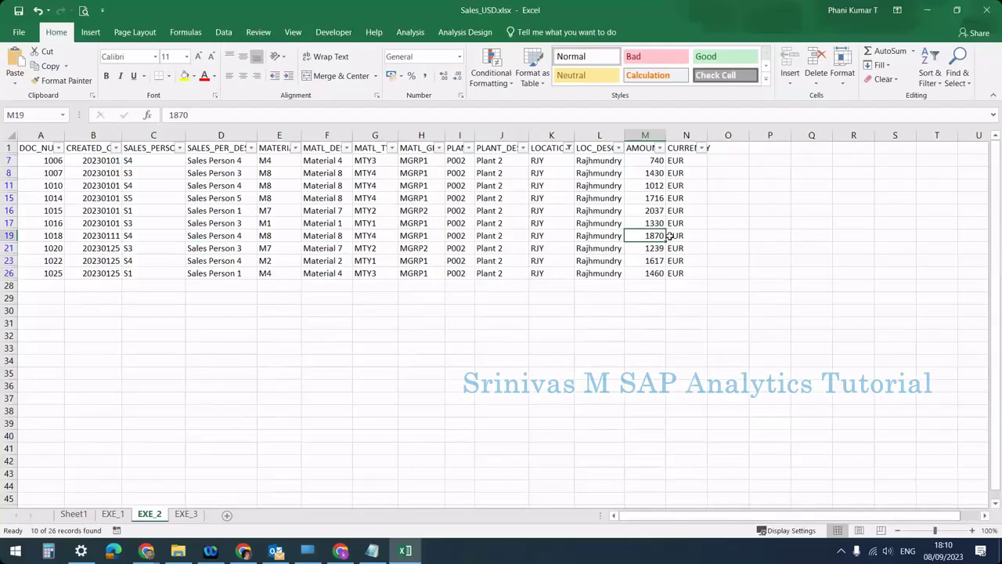
{"action": "left_click", "coordinate": [926, 10]}
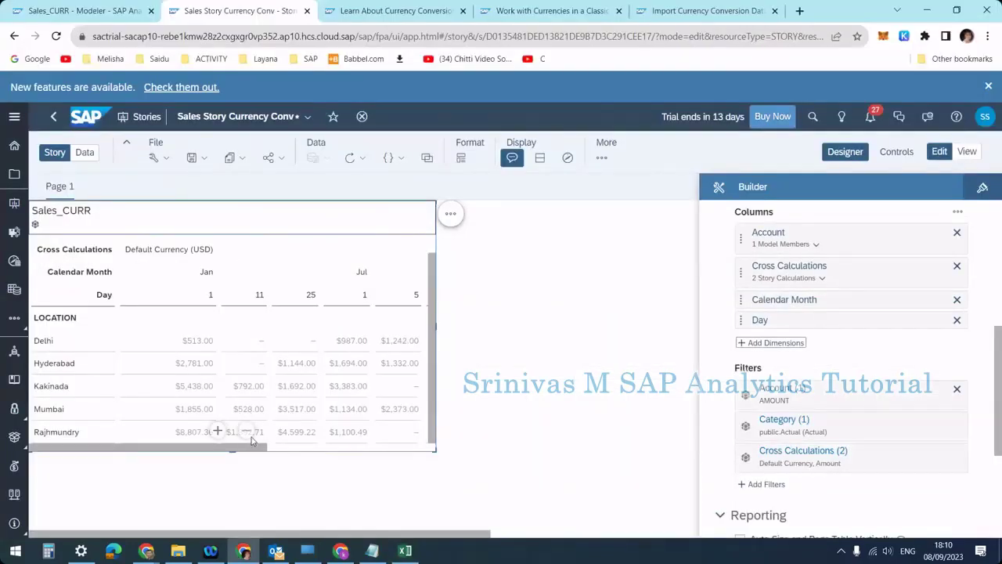
{"action": "left_click", "coordinate": [262, 471]}
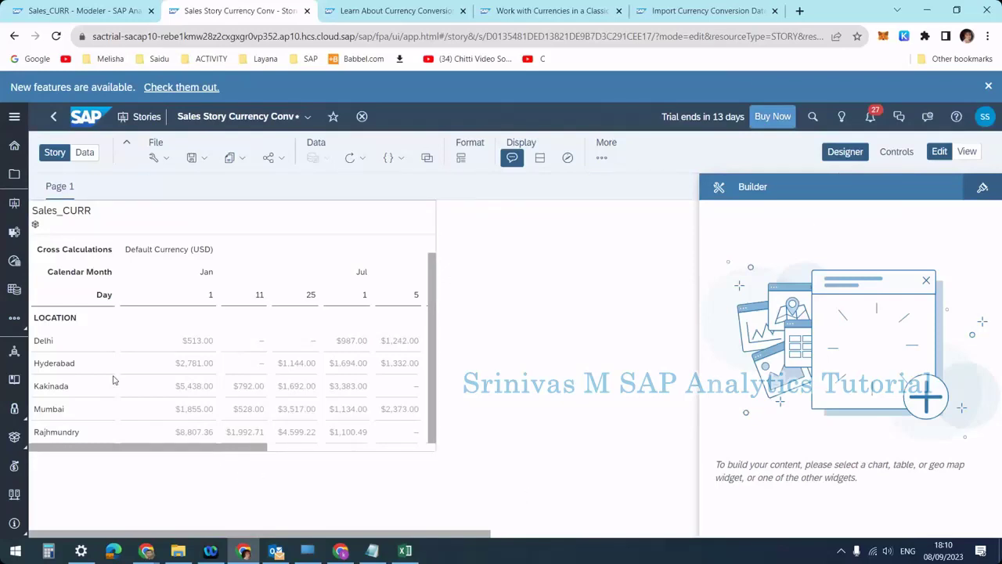
{"action": "left_click", "coordinate": [119, 13]}
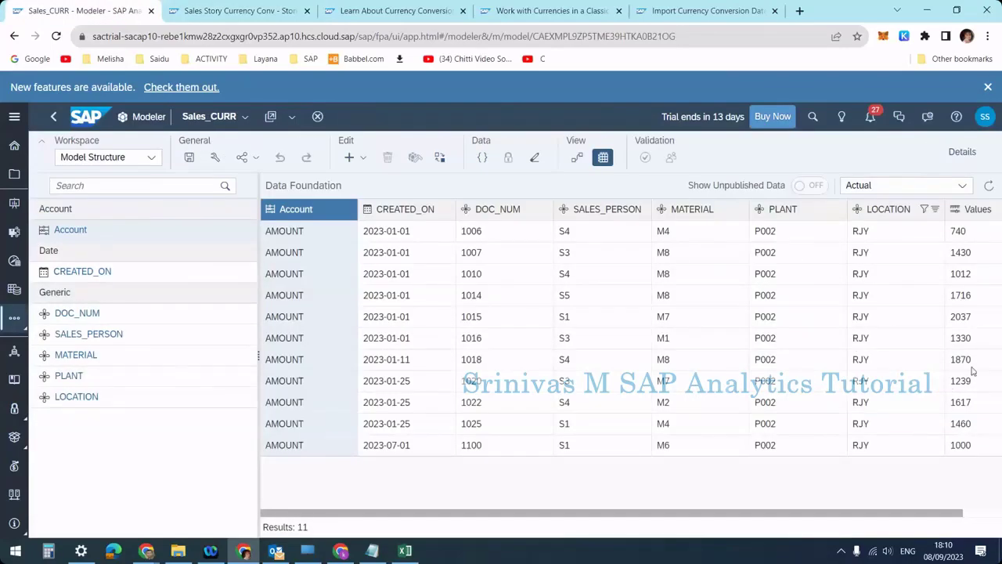
{"action": "left_click", "coordinate": [974, 368]}
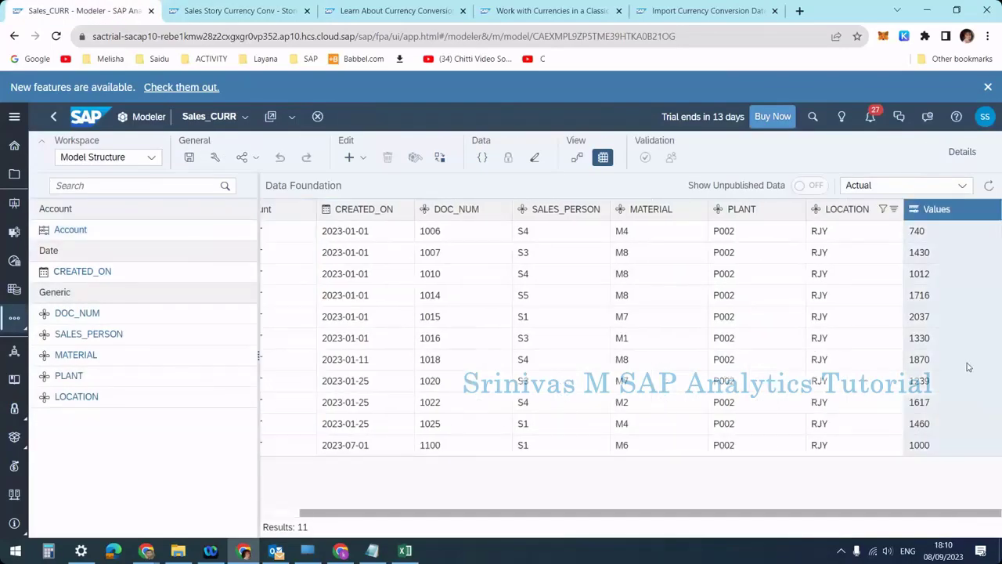
{"action": "left_click", "coordinate": [235, 11]}
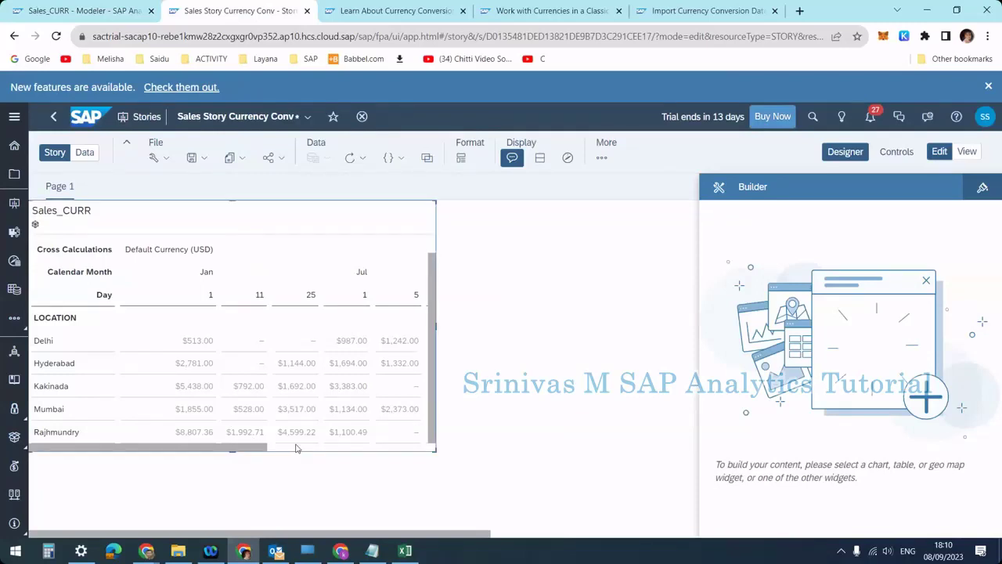
- Widen the story table so EUR amounts like €8,265.00 on Jan 1 appear beside USD
{"action": "left_click", "coordinate": [428, 450]}
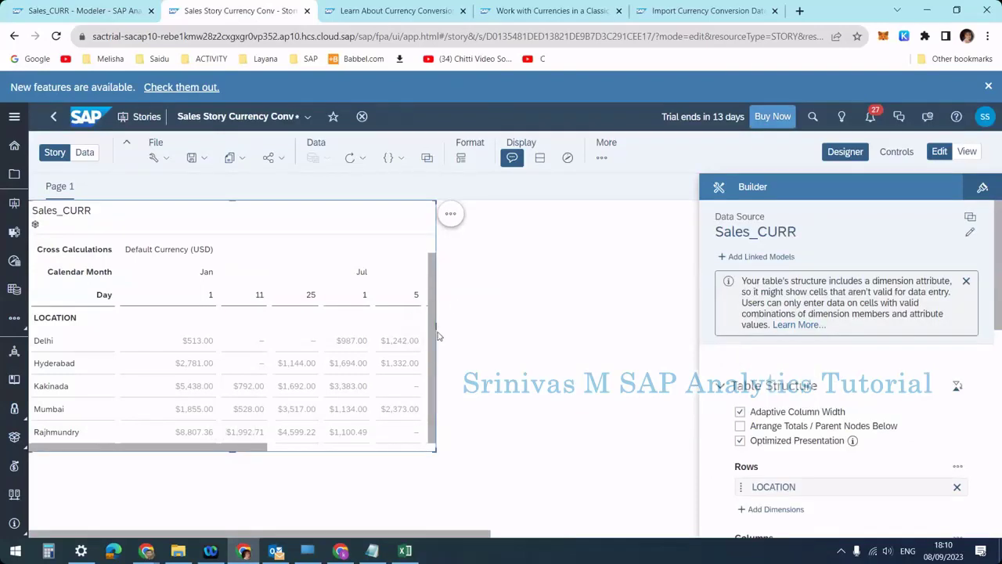
{"action": "left_click_drag", "start_coordinate": [436, 325], "coordinate": [598, 324]}
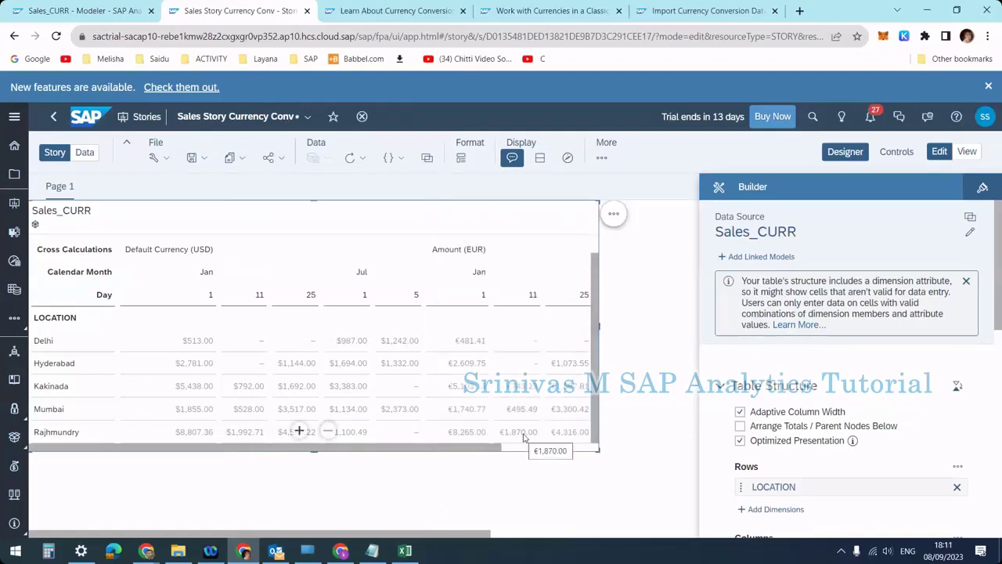
{"action": "left_click", "coordinate": [479, 471]}
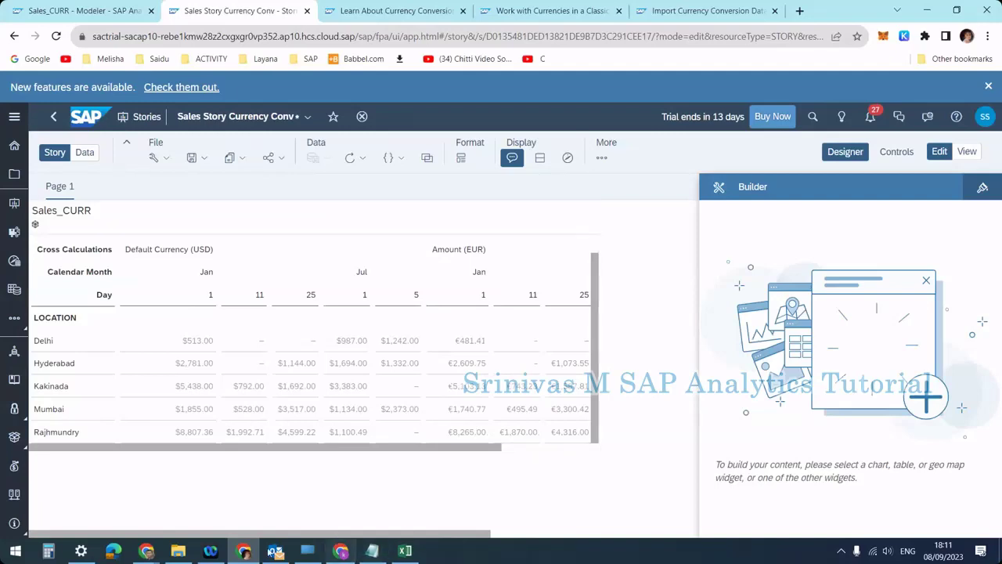
- Open the Learn About Currency Conversion Tables help page and scroll through its rate settings
{"action": "left_click", "coordinate": [79, 11]}
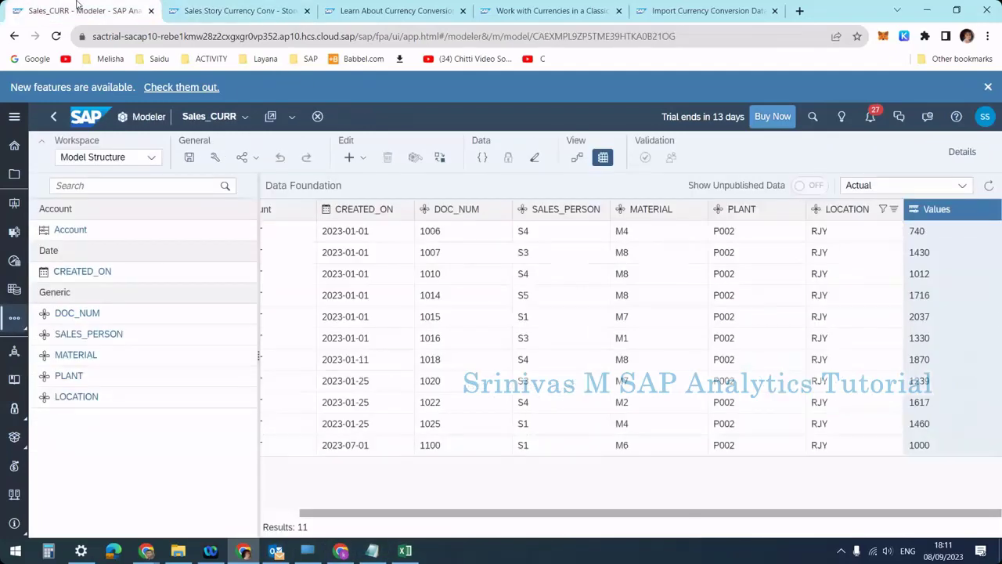
{"action": "left_click", "coordinate": [322, 9]}
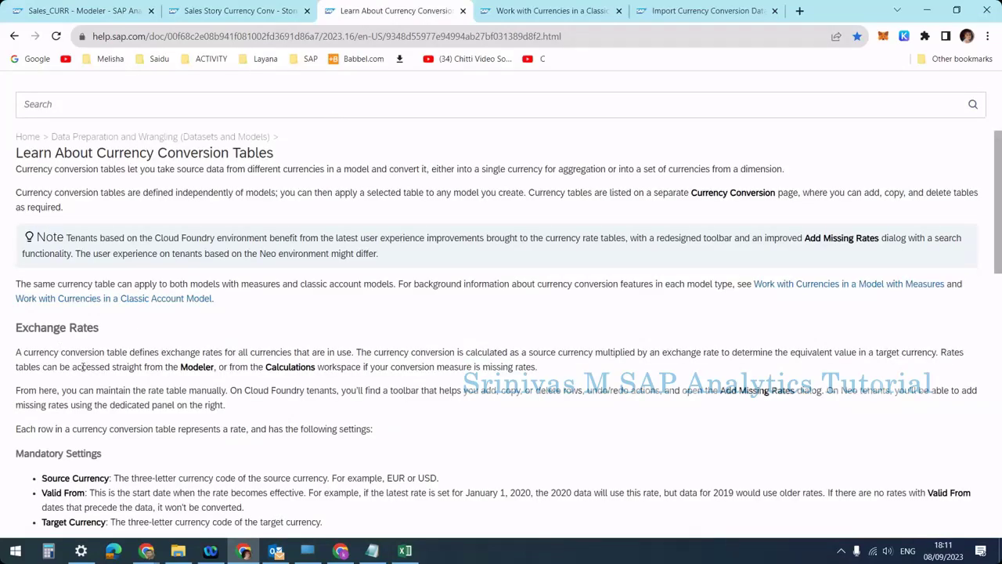
{"action": "scroll", "coordinate": [87, 401], "scroll_direction": "down", "scroll_amount": 3}
{"action": "scroll", "coordinate": [179, 107], "scroll_direction": "up", "scroll_amount": 2}
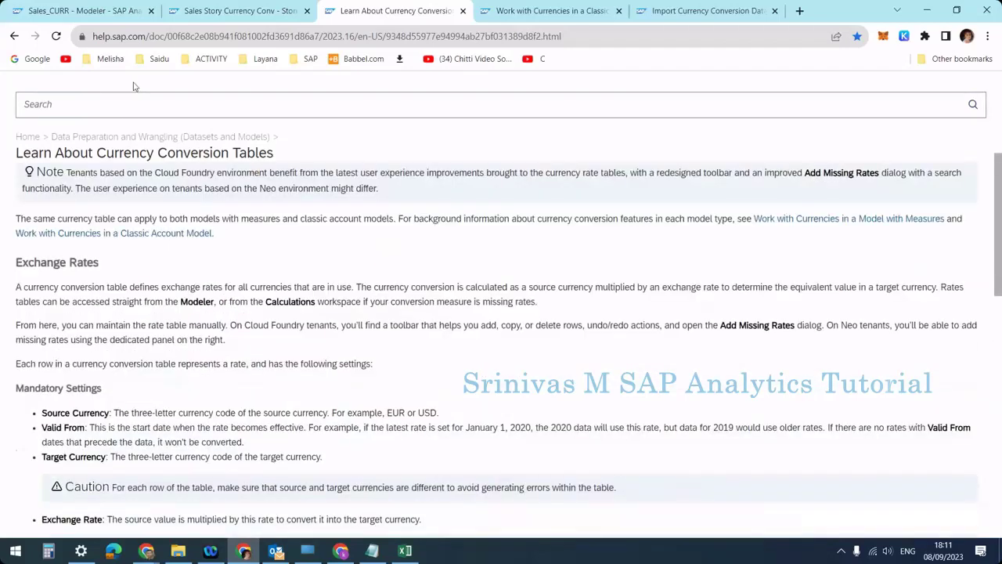
{"action": "scroll", "coordinate": [54, 153], "scroll_direction": "up", "scroll_amount": 1}
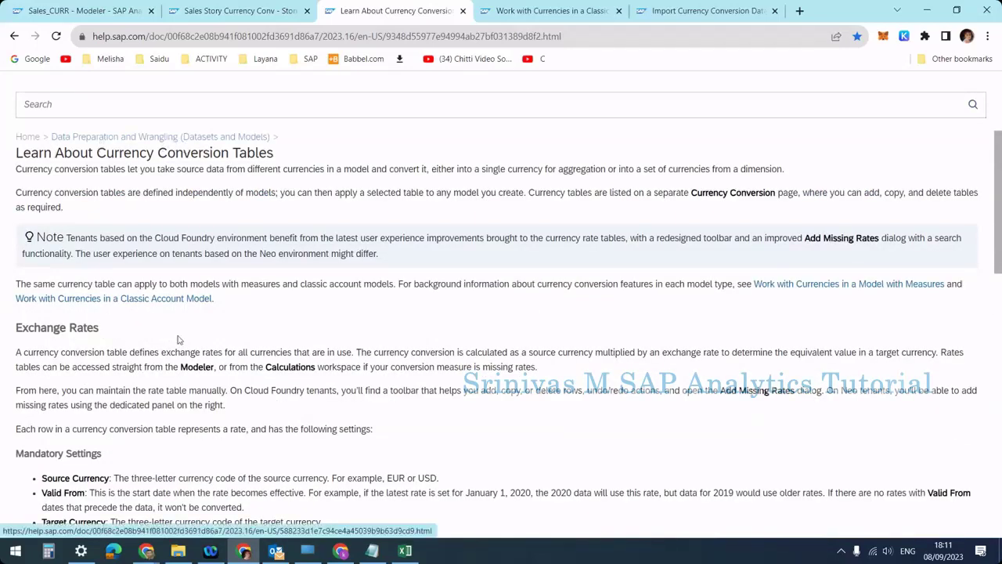
{"action": "scroll", "coordinate": [98, 269], "scroll_direction": "down", "scroll_amount": 1}
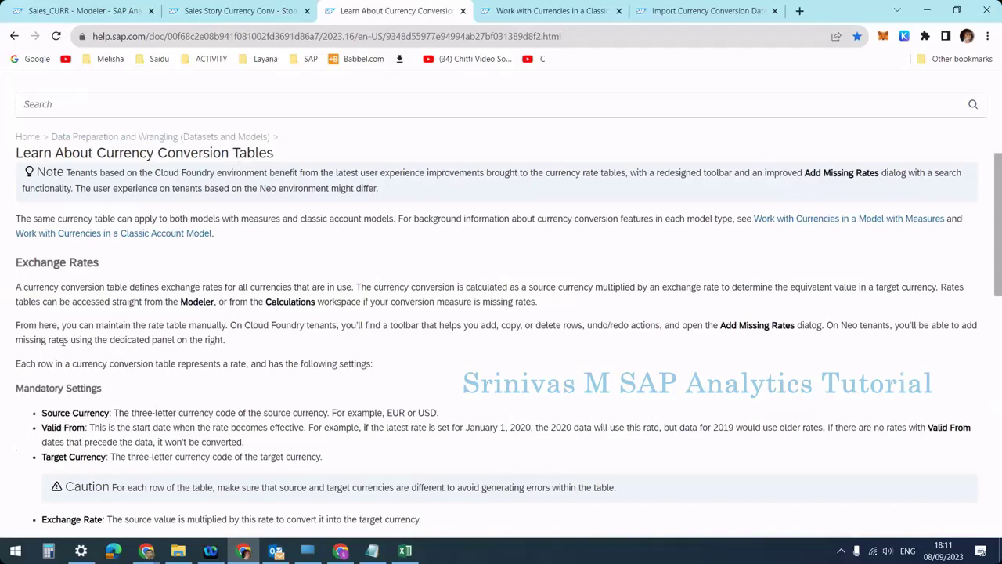
{"action": "scroll", "coordinate": [63, 341], "scroll_direction": "down", "scroll_amount": 2}
- Highlight the rate settings text and the note about specific rate versions
{"action": "left_click_drag", "start_coordinate": [45, 254], "coordinate": [97, 354]}
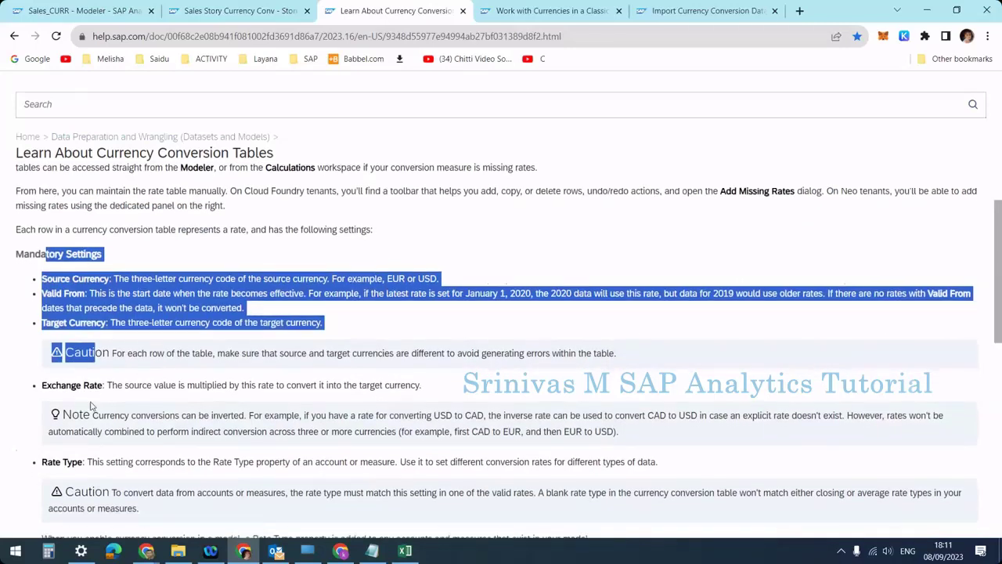
{"action": "scroll", "coordinate": [91, 404], "scroll_direction": "down", "scroll_amount": 8}
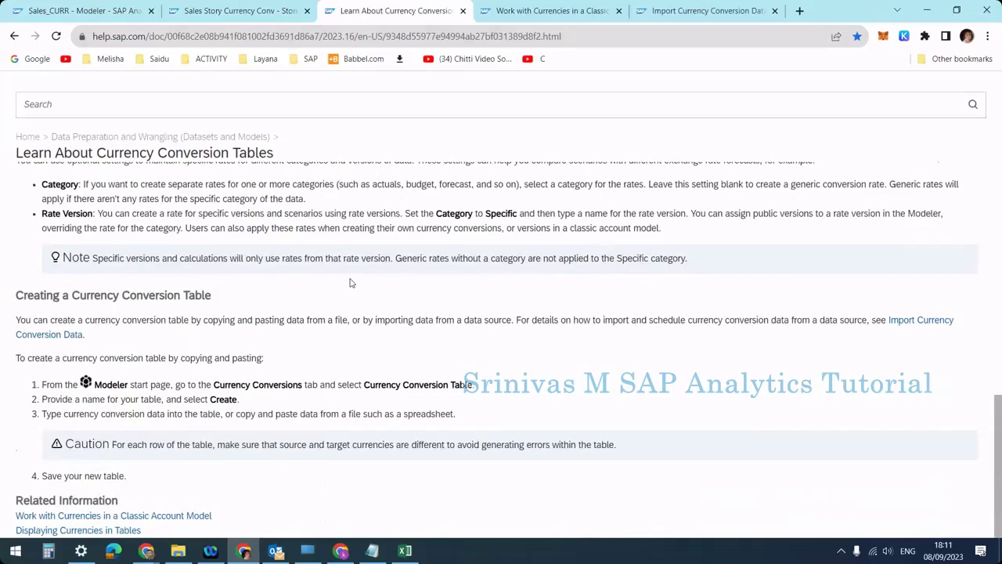
{"action": "scroll", "coordinate": [148, 272], "scroll_direction": "up", "scroll_amount": 2}
{"action": "left_click_drag", "start_coordinate": [136, 388], "coordinate": [108, 388]}
{"action": "left_click_drag", "start_coordinate": [295, 390], "coordinate": [702, 392]}
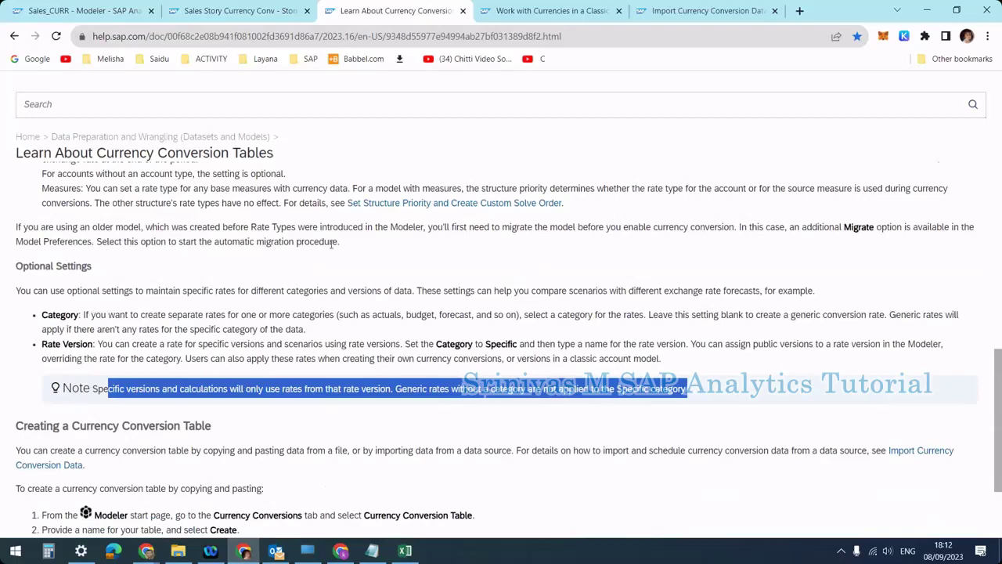
{"action": "scroll", "coordinate": [331, 244], "scroll_direction": "up", "scroll_amount": 3}
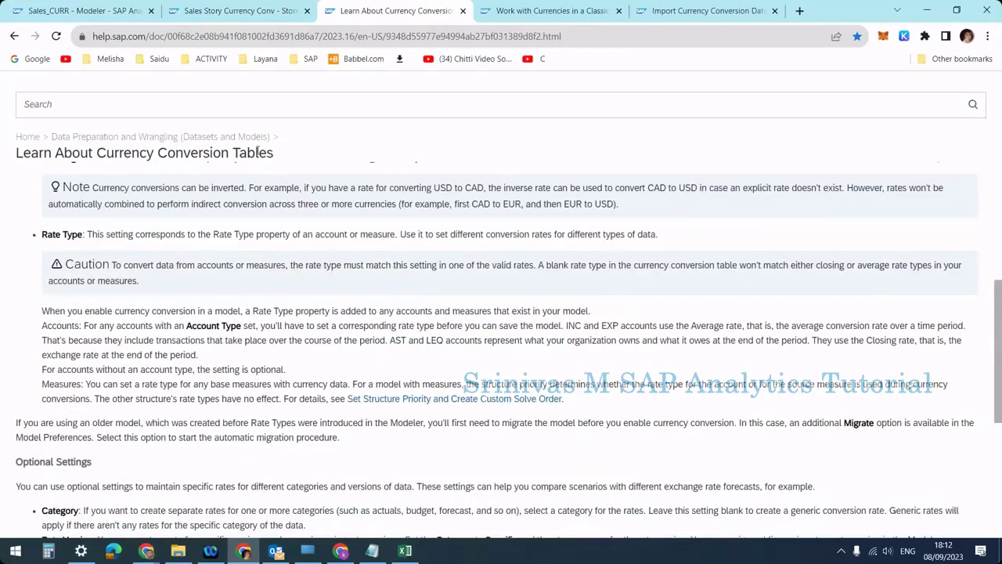